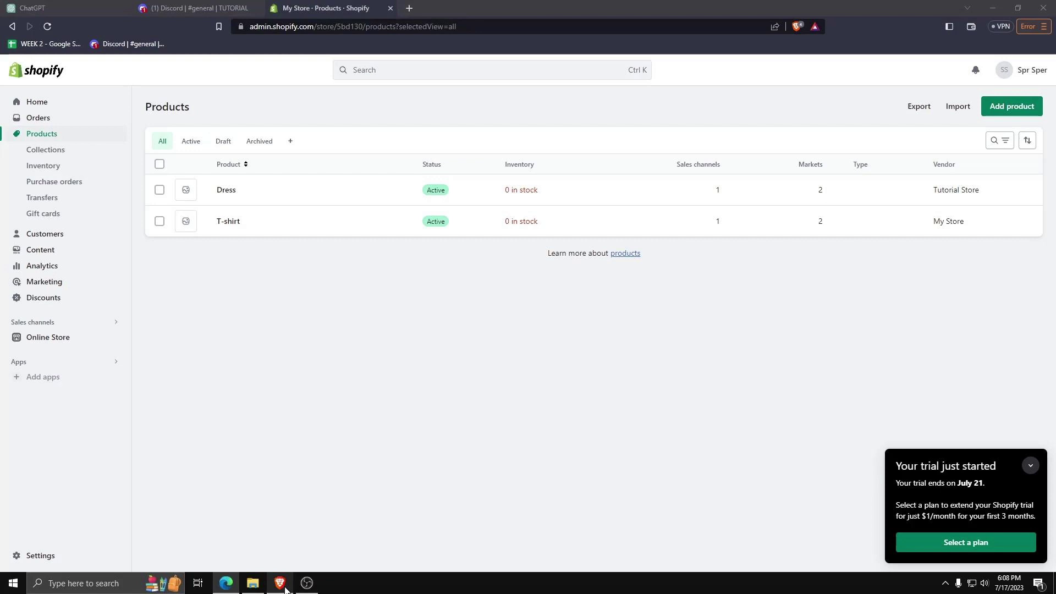
Start a new product and title it "Subscription Tier 1".
left_click(285, 590)
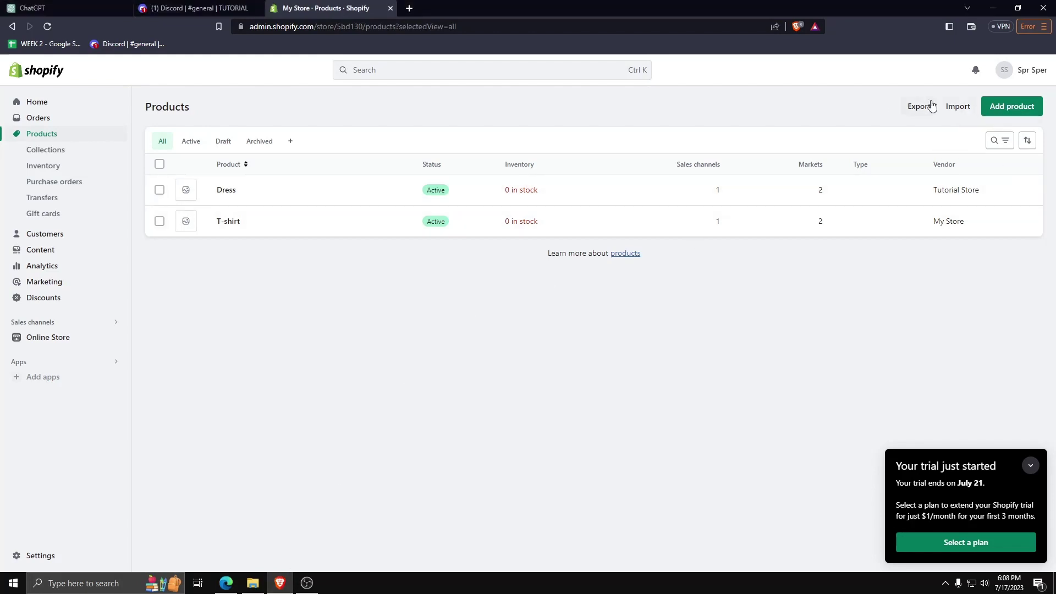
left_click(1010, 106)
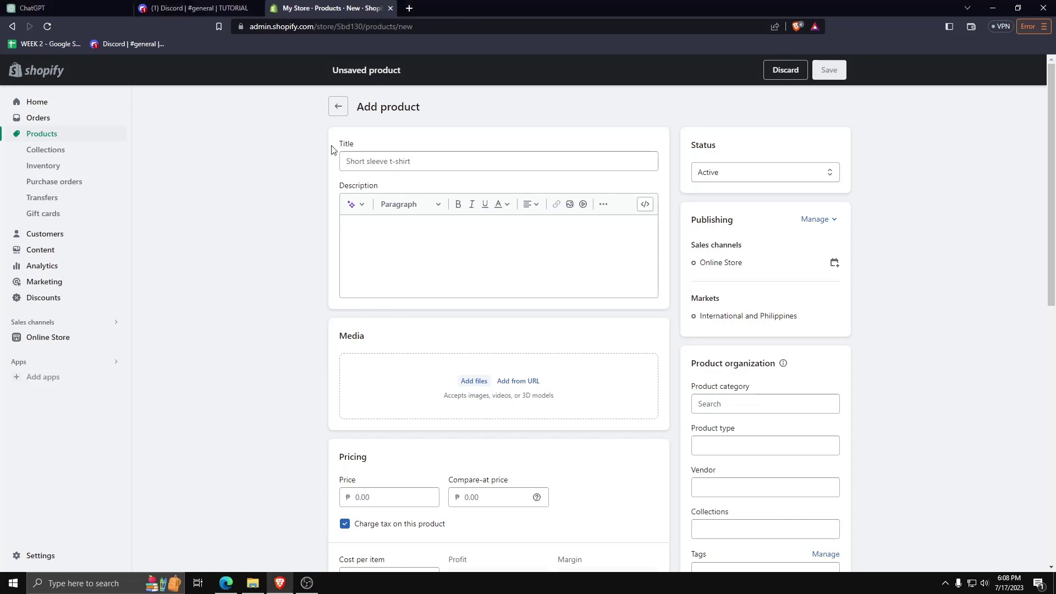
left_click(370, 161)
type("Subscription Tier 1")
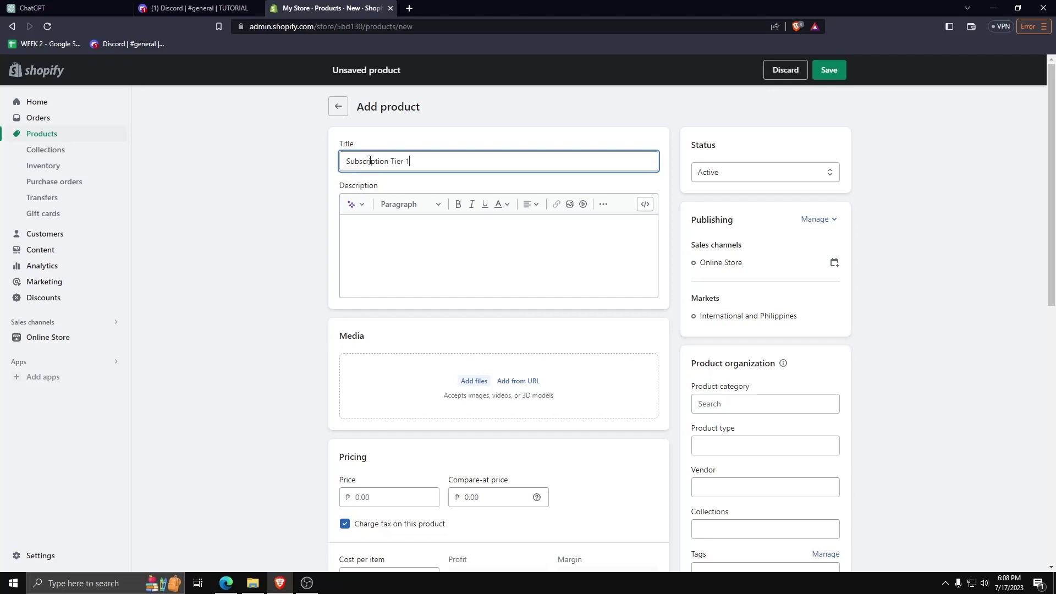
key("alt+Tab")
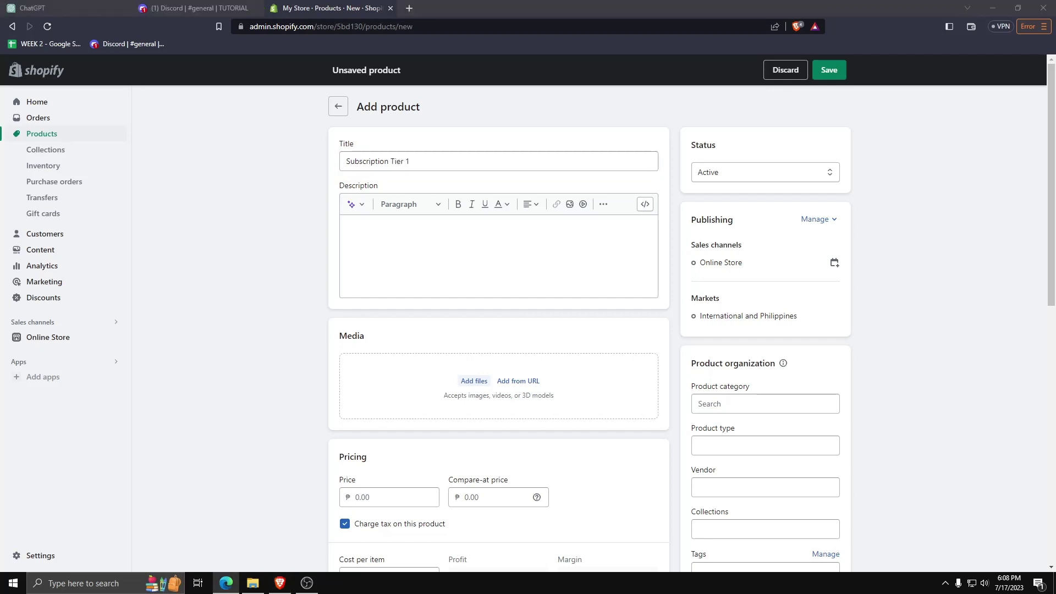
Add the Shoes Store Hanover logo image to the new product's media.
key("alt+Tab")
scroll(385, 258, "down", 2)
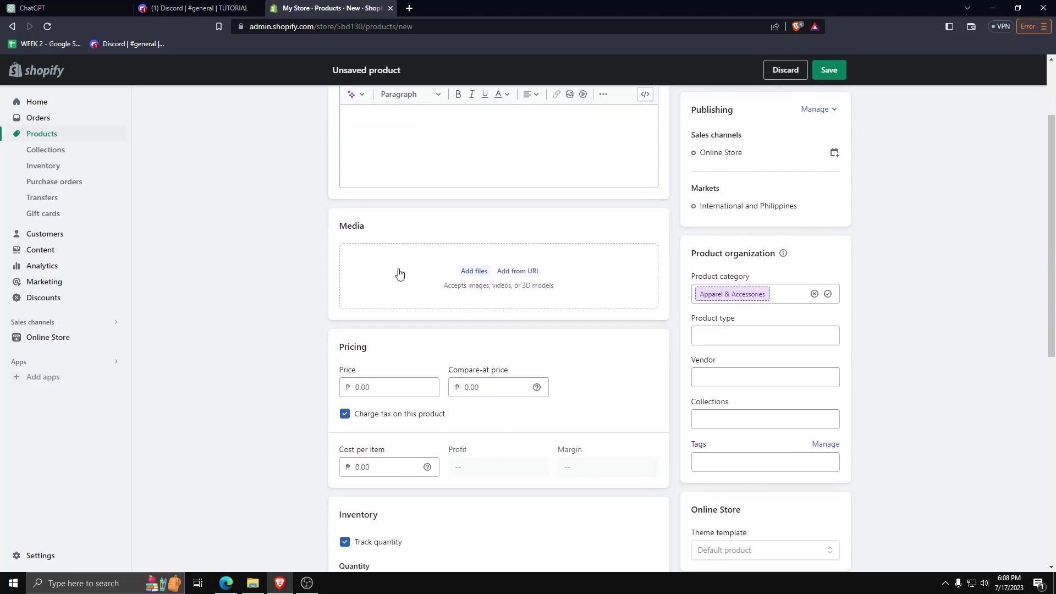
left_click(474, 274)
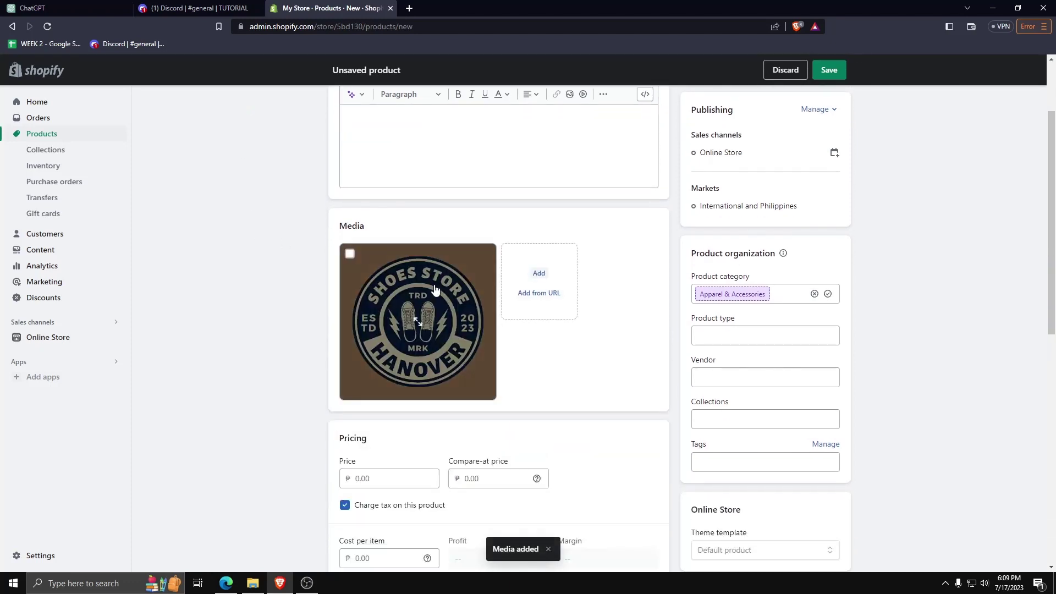
Set the product's price to 10.00 and save the new product.
scroll(292, 268, "down", 1)
left_click(374, 423)
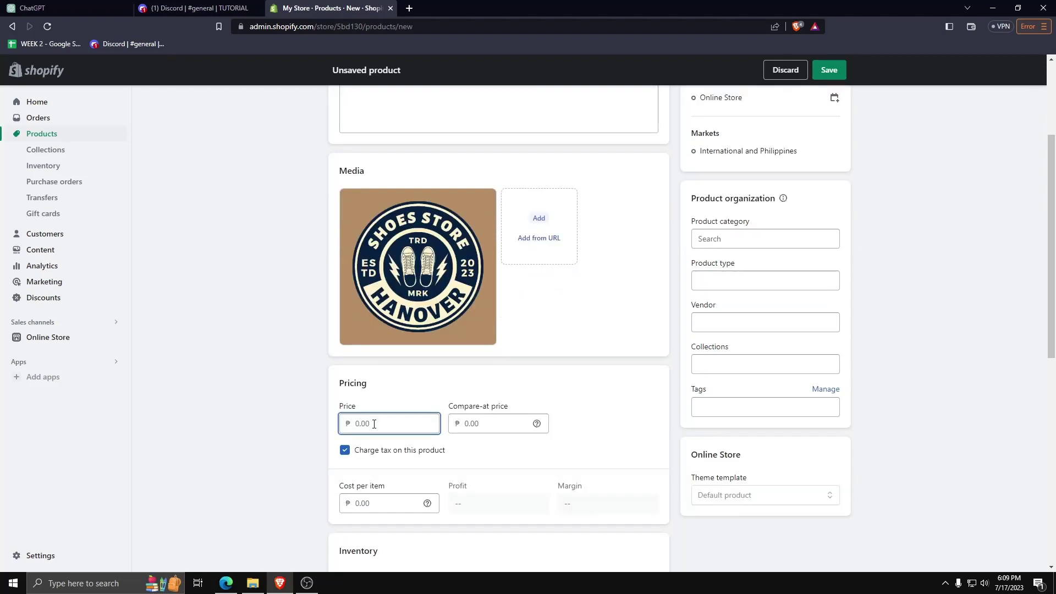
key("alt+Tab")
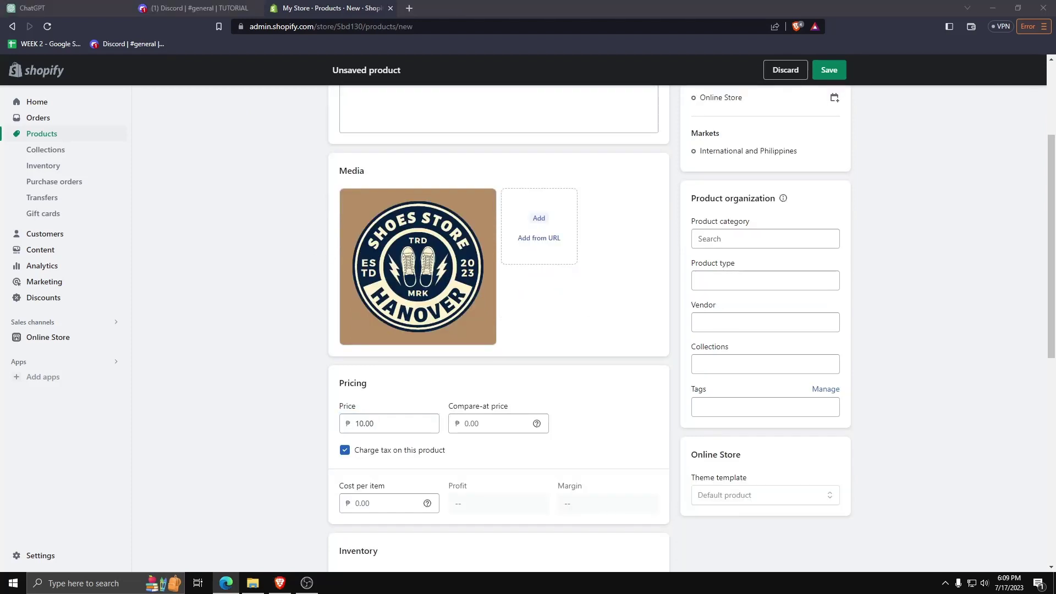
scroll(377, 358, "down", 4)
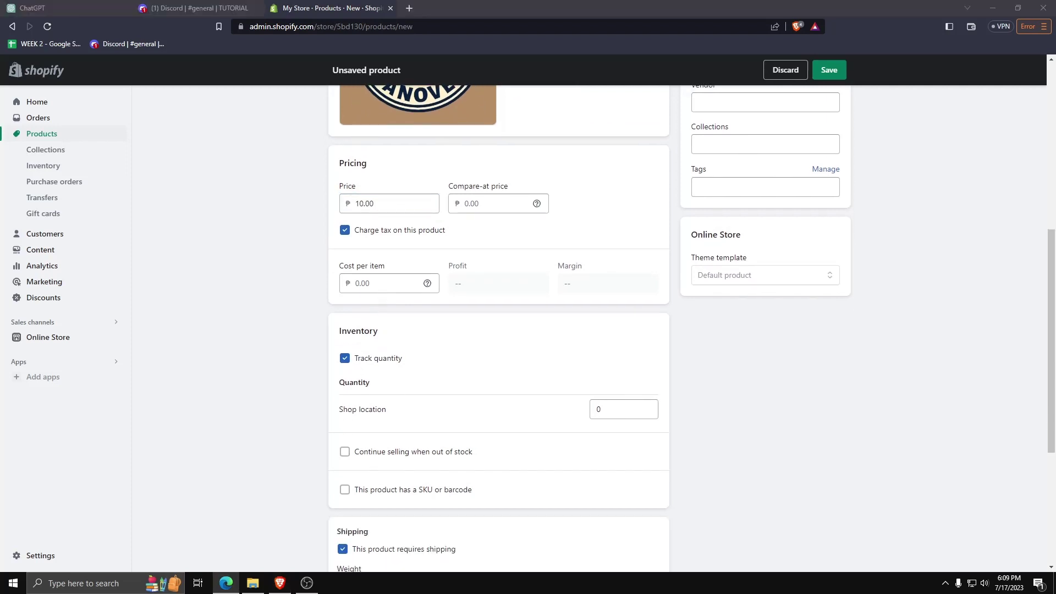
key("alt+Tab")
scroll(373, 347, "down", 1)
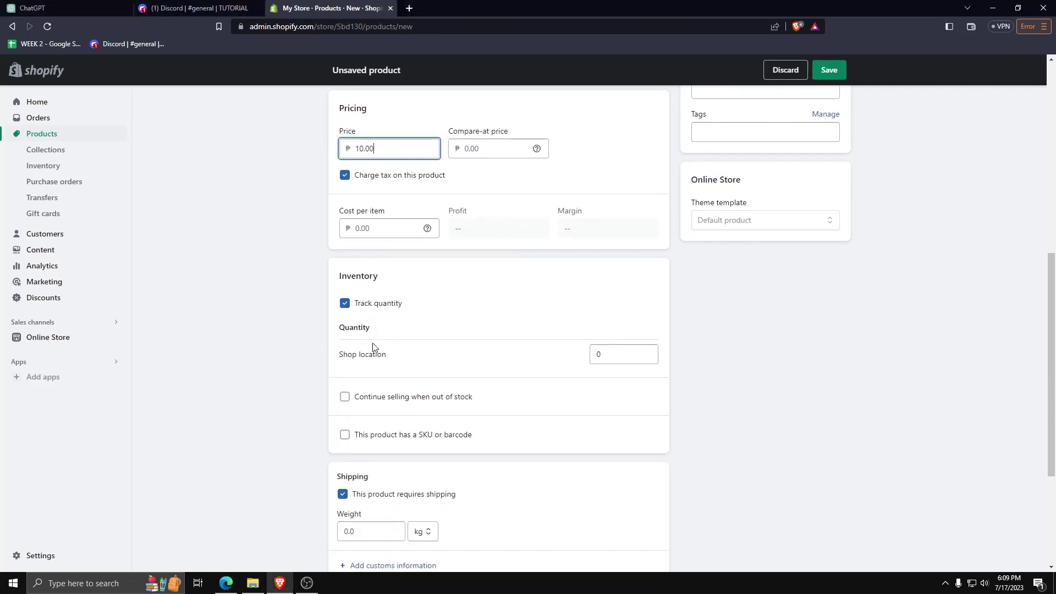
scroll(498, 275, "up", 8)
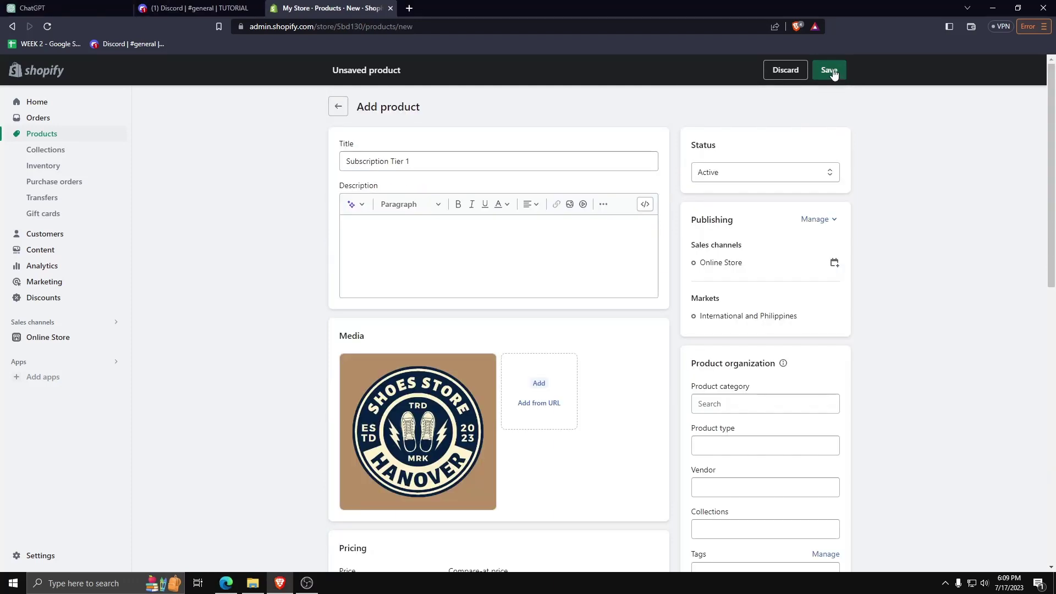
left_click(829, 70)
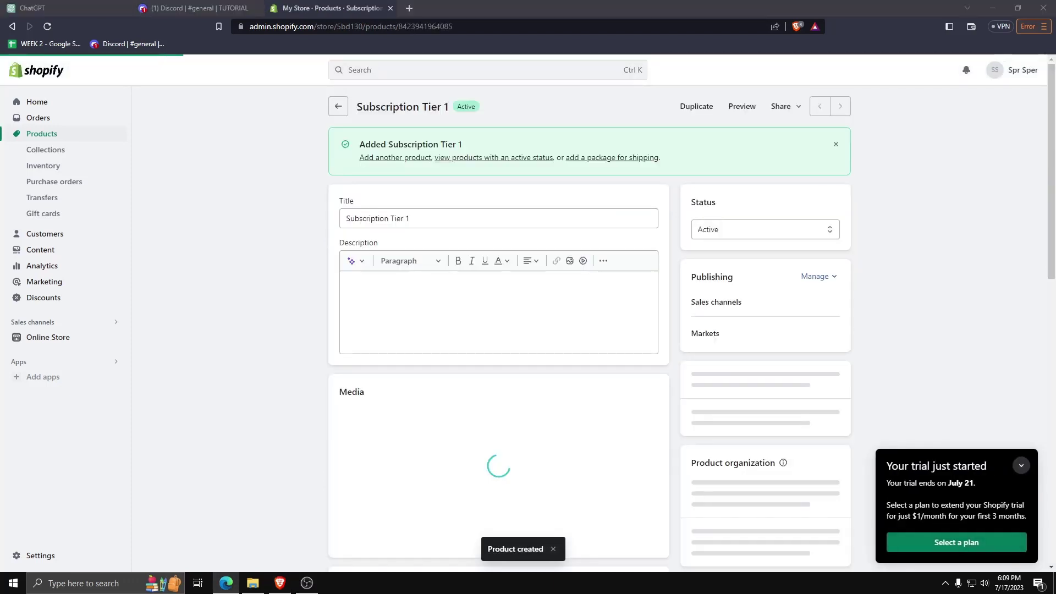
Retitle the product "Subscription Tier 1 - One Time Payment (3 Months Subscription)", save it and return to the product list.
left_click(450, 217)
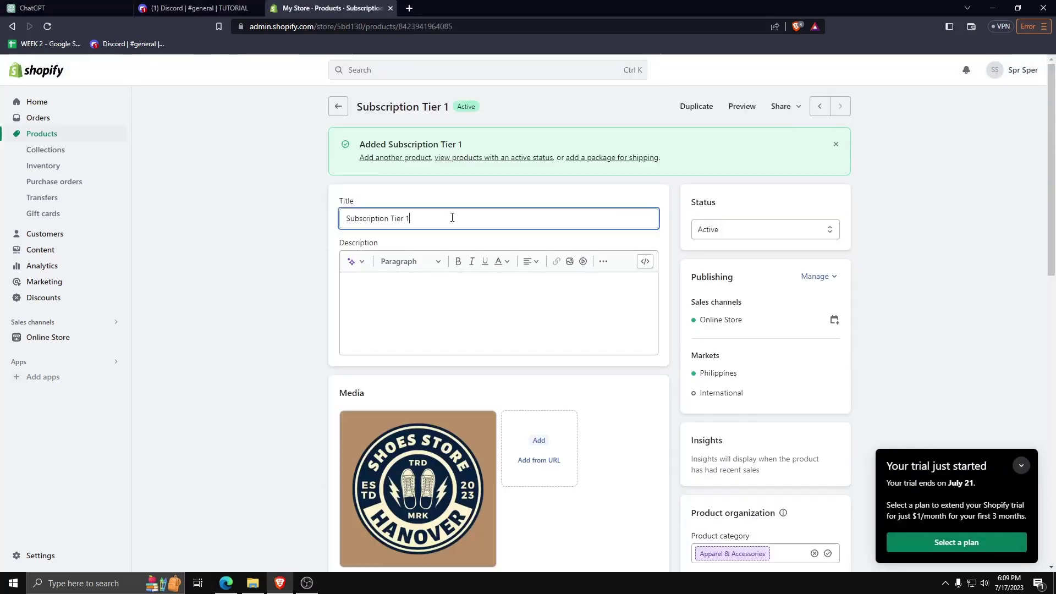
type("- One T")
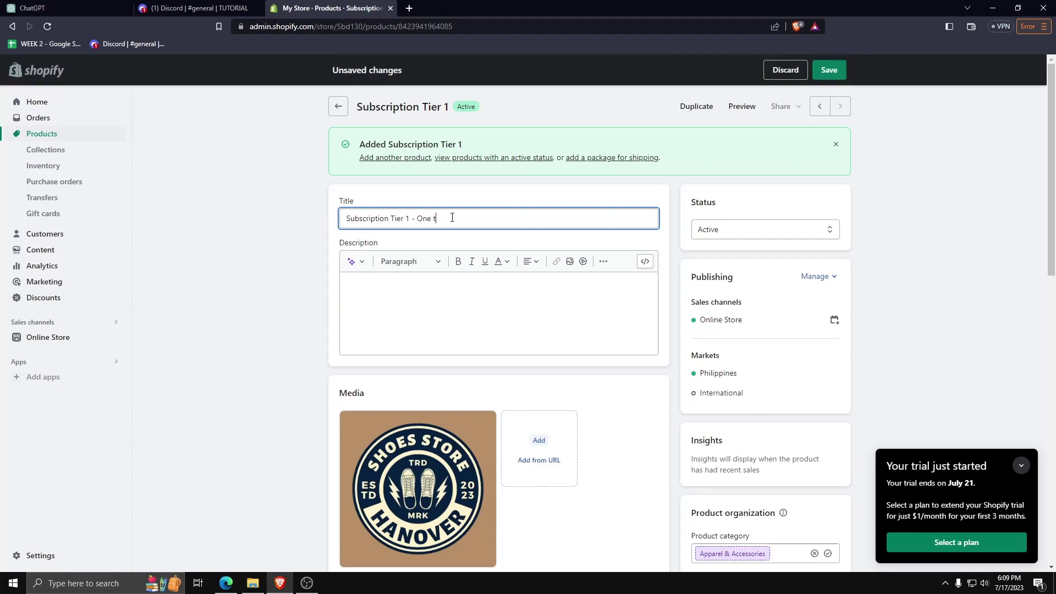
type("ime Payment ( 3Mo")
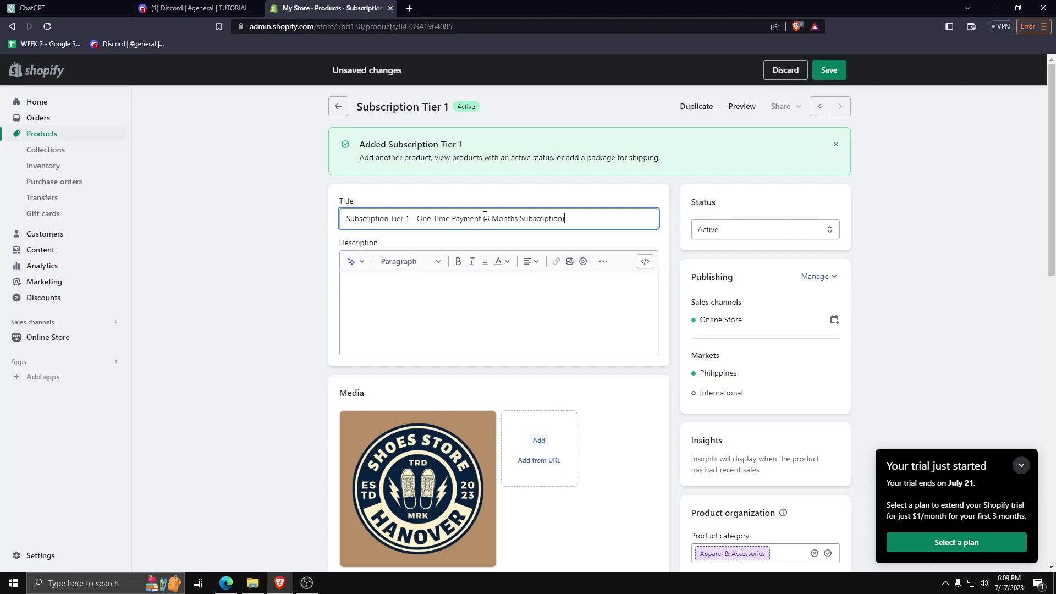
key("ctrl+s")
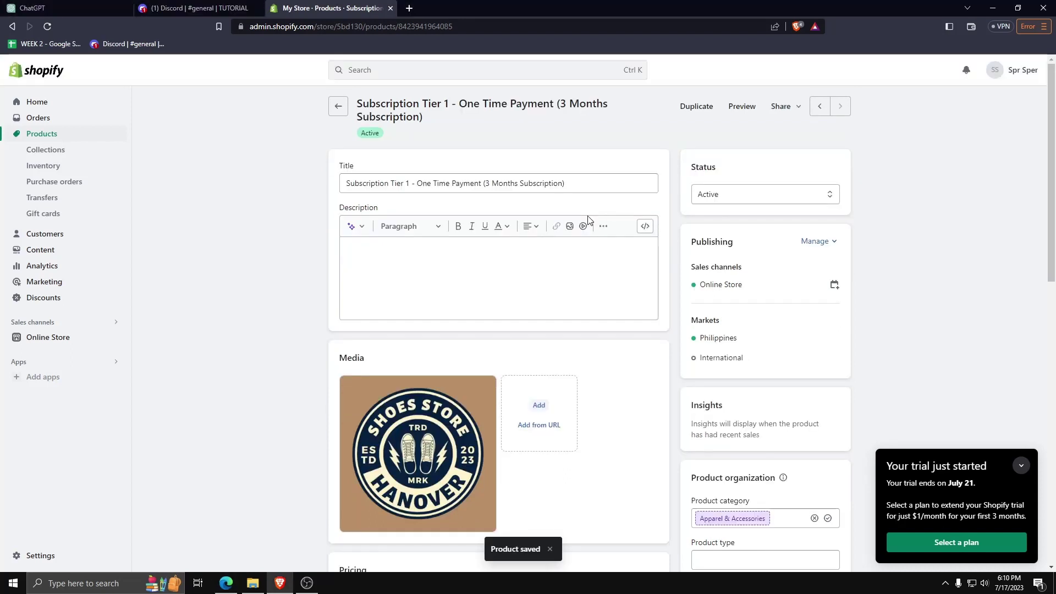
key("alt+Tab")
left_click(339, 106)
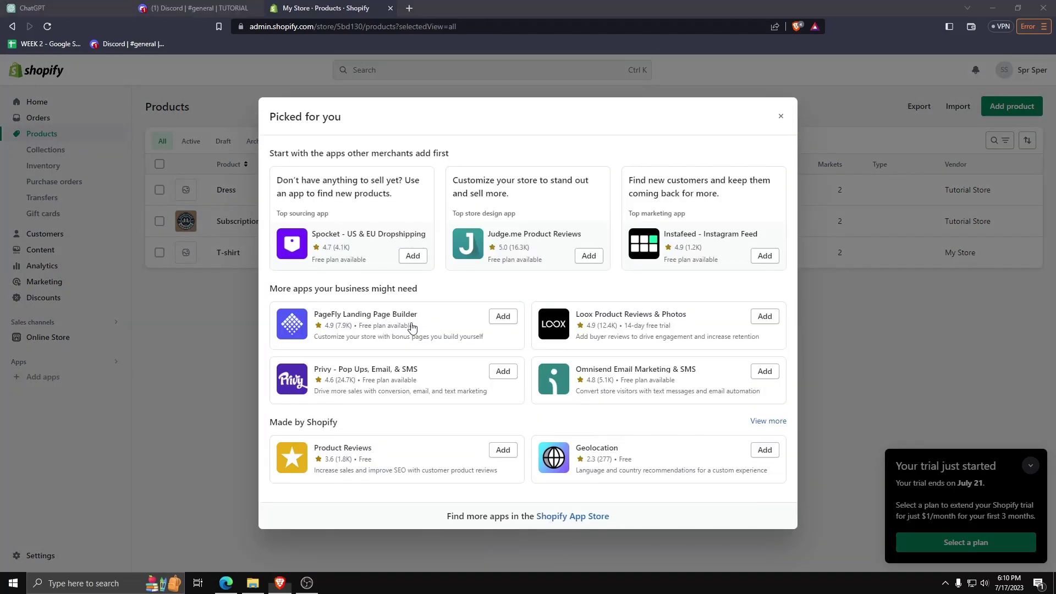
Open the Shopify App Store and search it for "subscription".
left_click(573, 516)
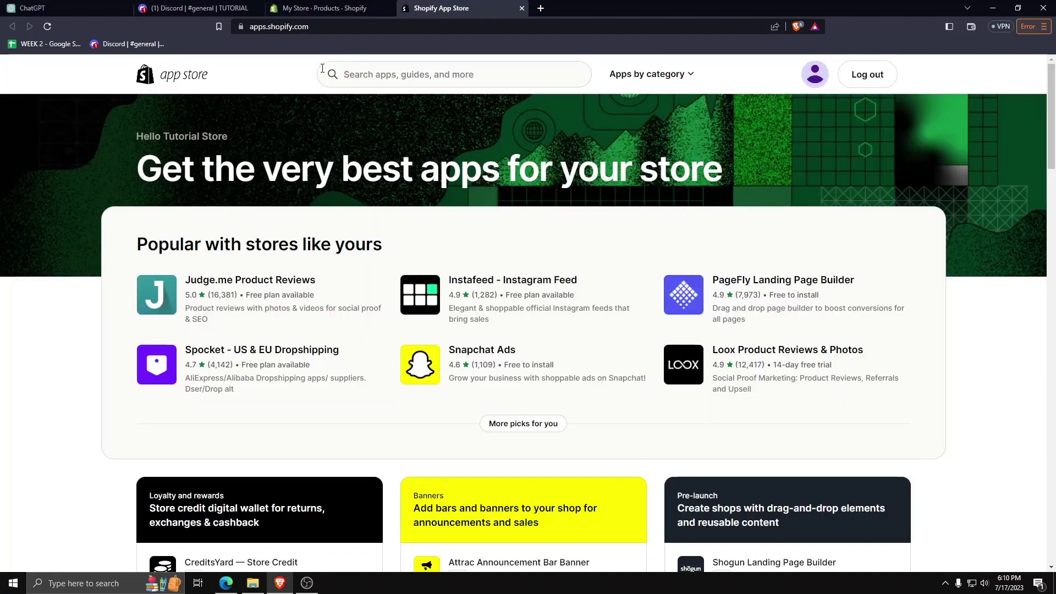
left_click(367, 73)
type("su")
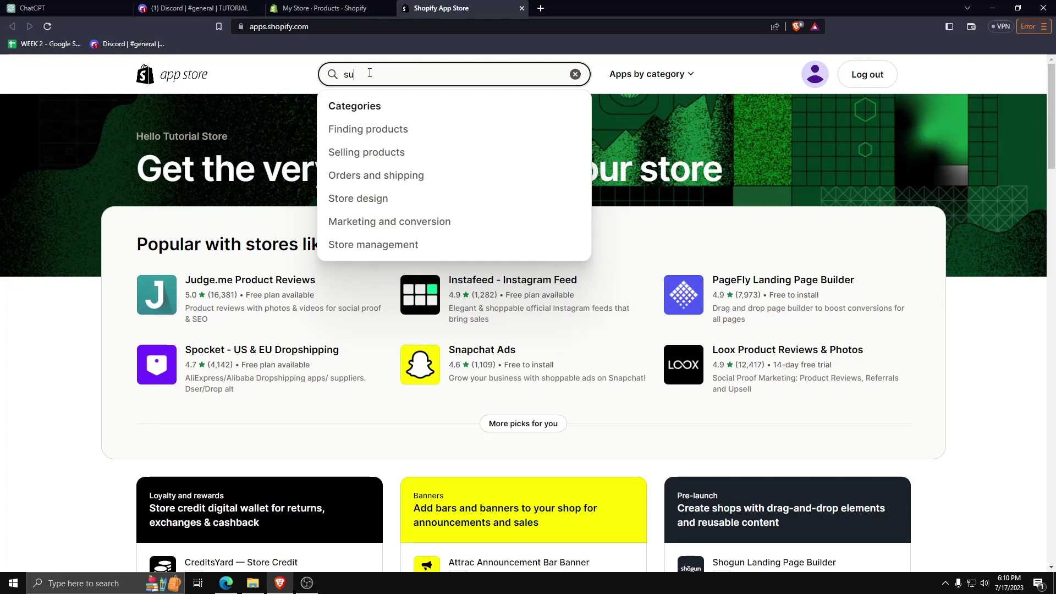
type("b")
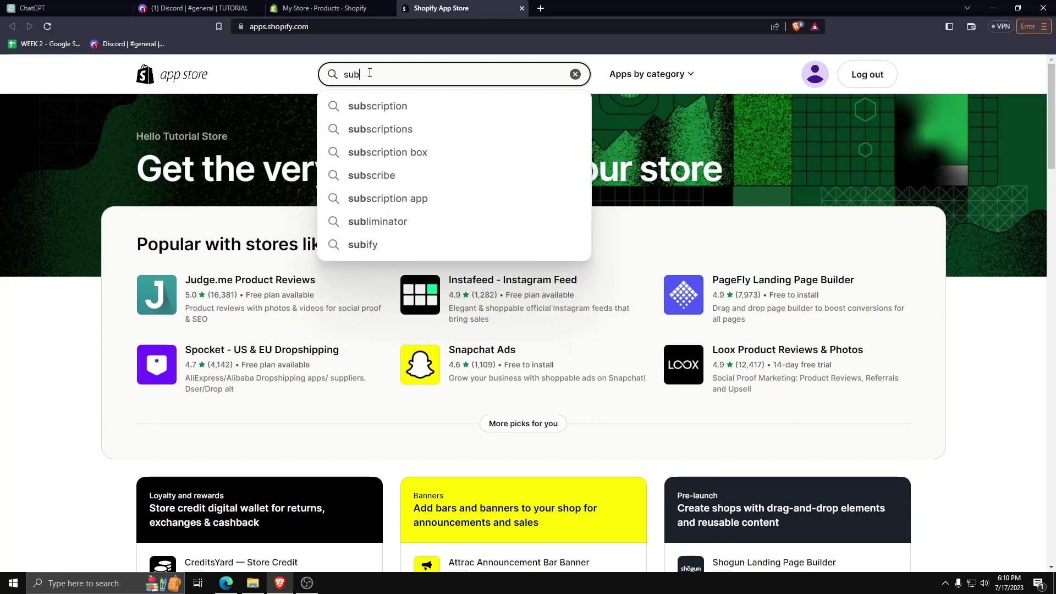
type("scri")
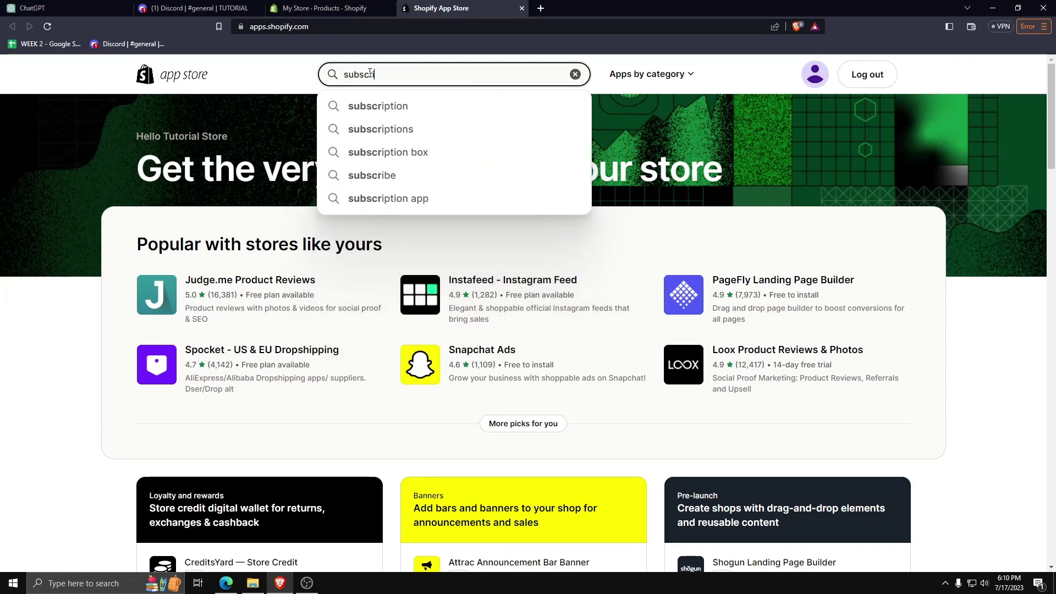
type("ption")
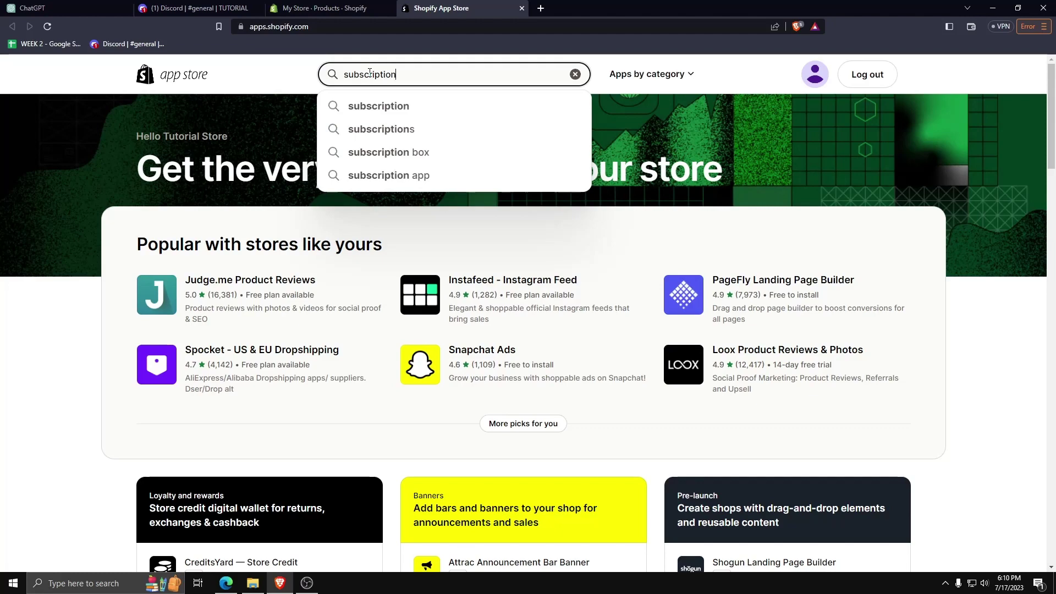
key("Return")
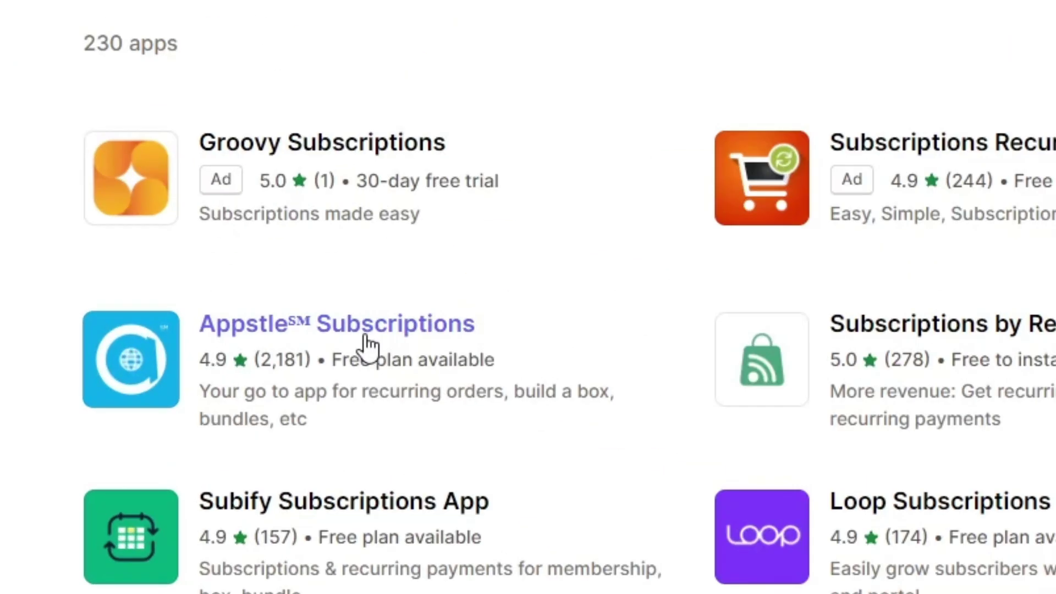
Choose the Appstle Subscriptions app from the search results and install it on the store.
left_click(253, 331)
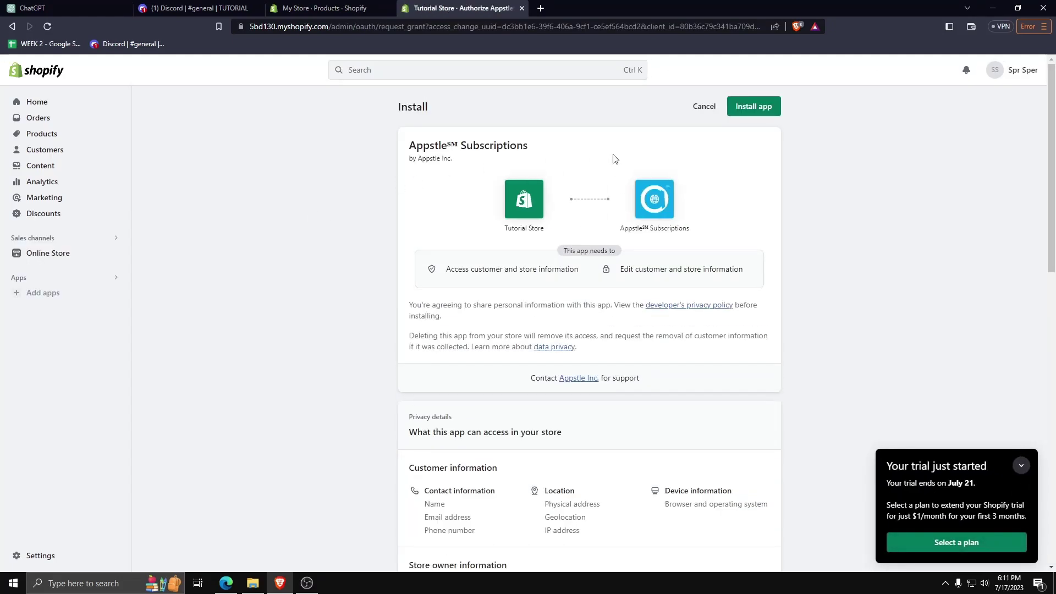
left_click(760, 107)
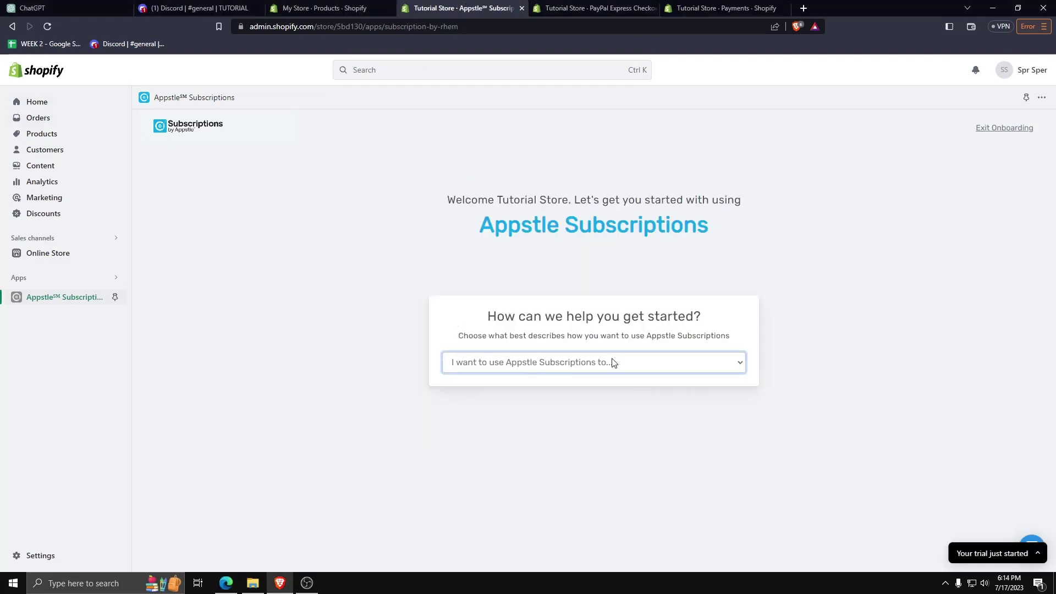
Begin Appstle onboarding with "Start selling my products as subscriptions" and name the first plan "Subscription Tier 1".
left_click(558, 391)
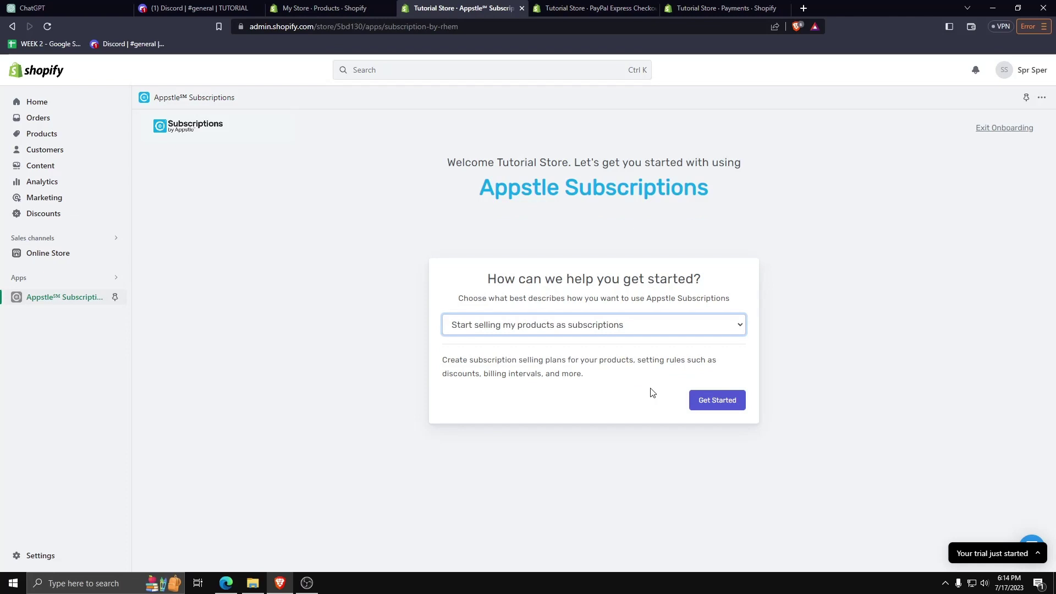
left_click(729, 402)
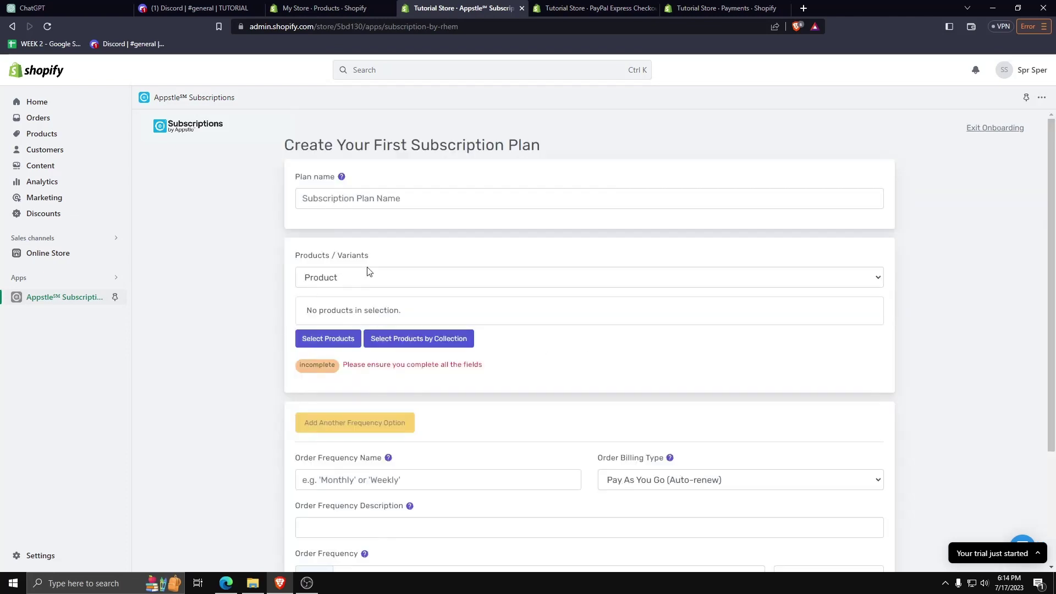
left_click(393, 198)
type("Subscription Tier 1")
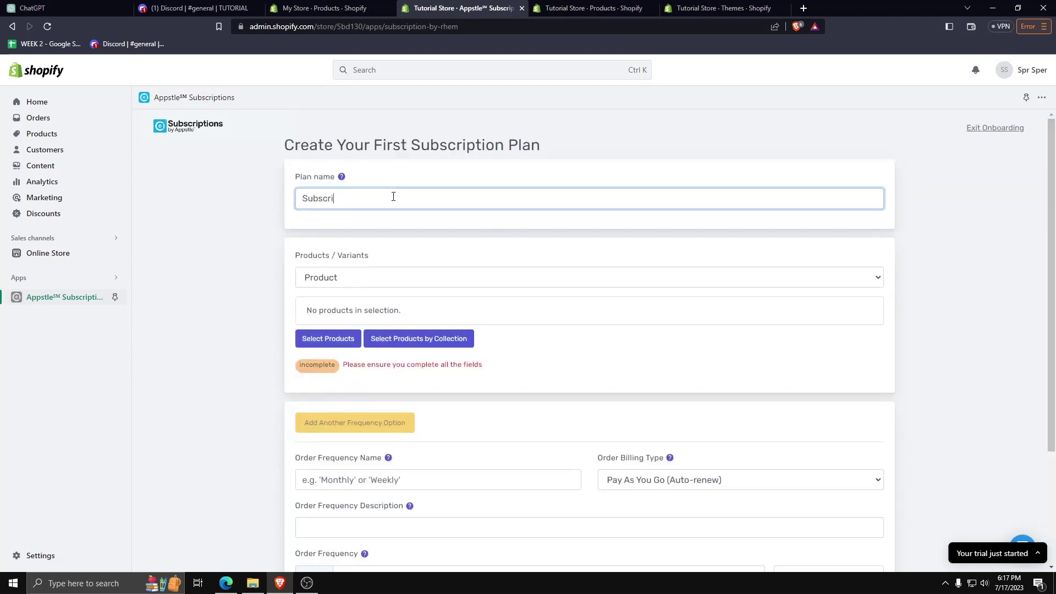
Add the product "Subscription Tier 1 - One Time Payment (3 Months Subscription)" to the subscription plan.
key("alt+Tab")
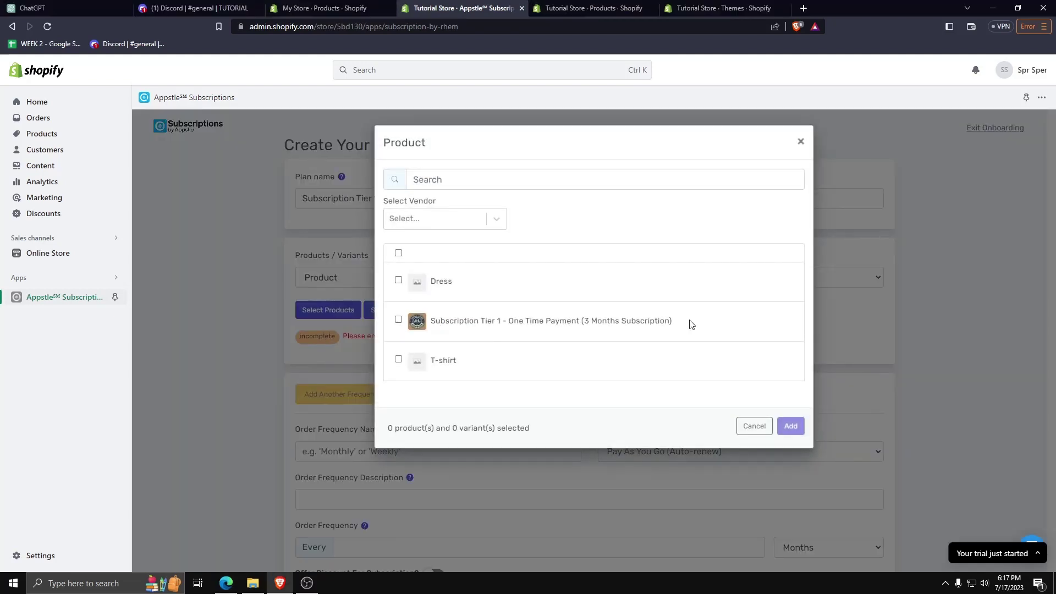
left_click(398, 320)
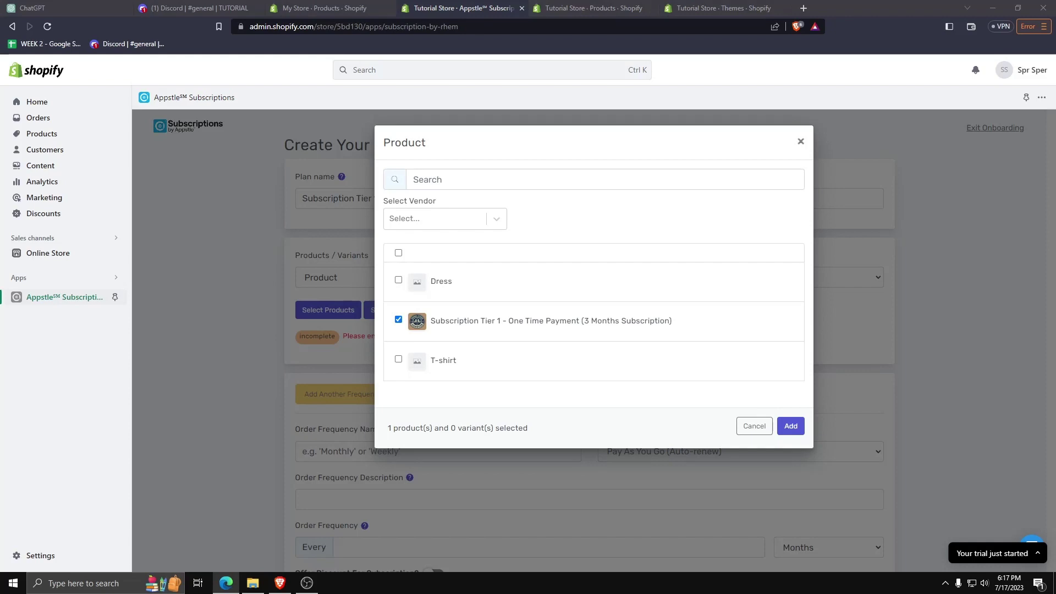
left_click(790, 426)
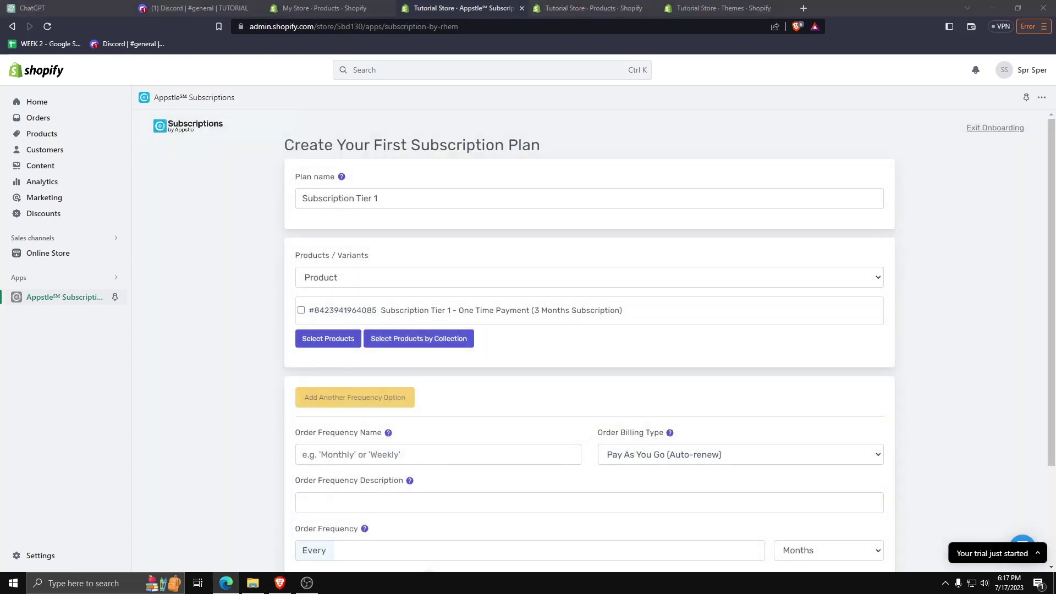
Name the plan's order frequency "1 Month" and set its order billing type to Prepaid One-Time.
scroll(384, 273, "down", 2)
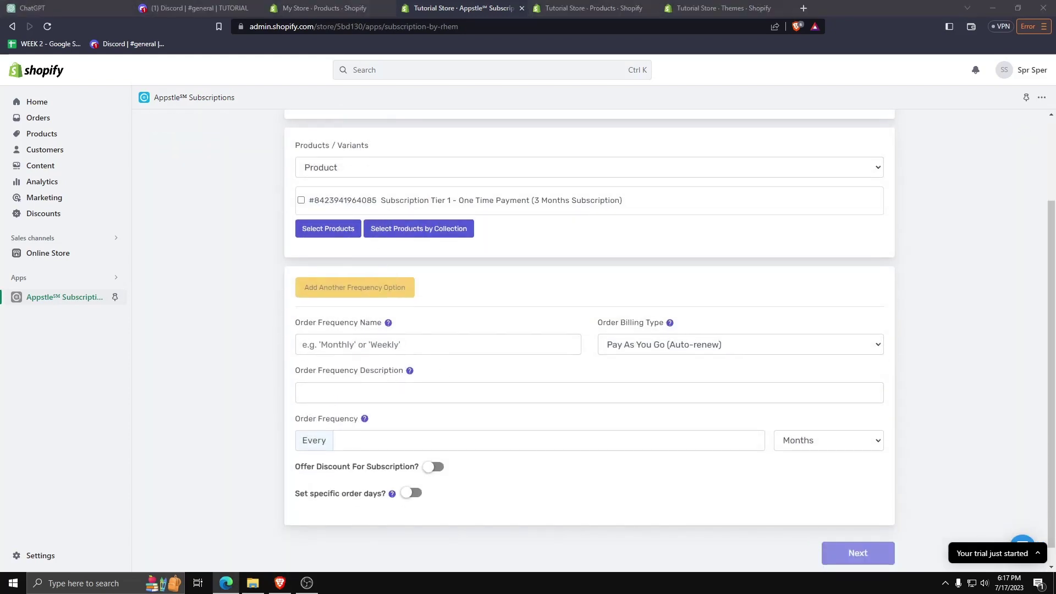
left_click(409, 345)
type("1 Month")
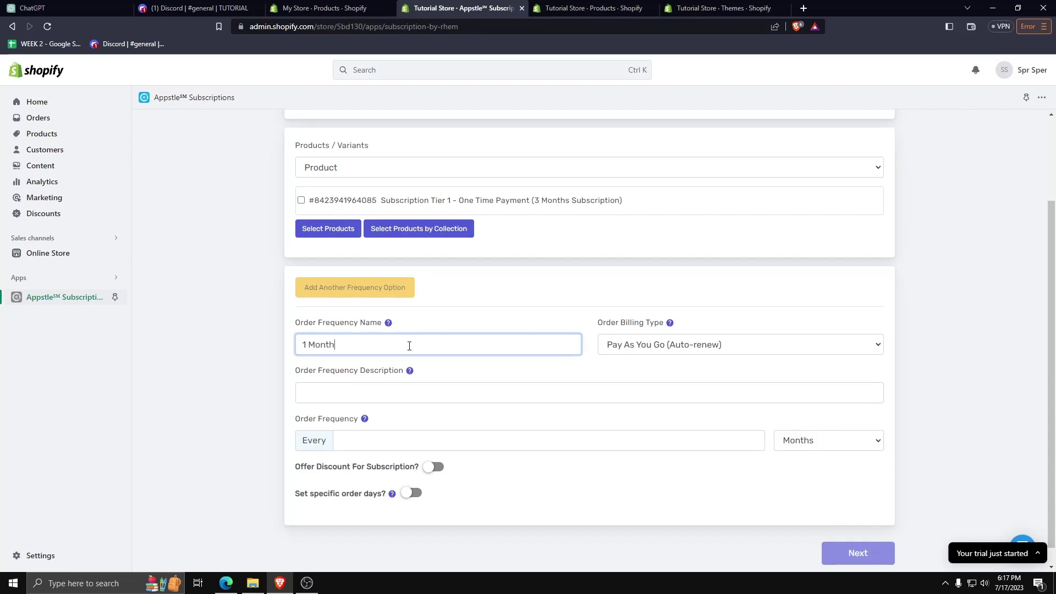
key("Tab")
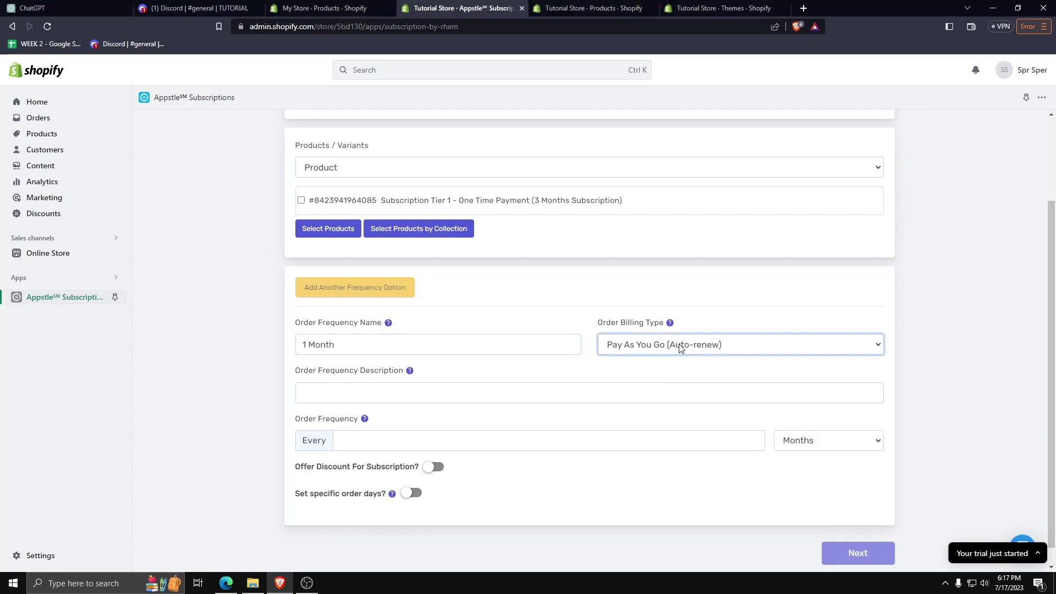
key("Down")
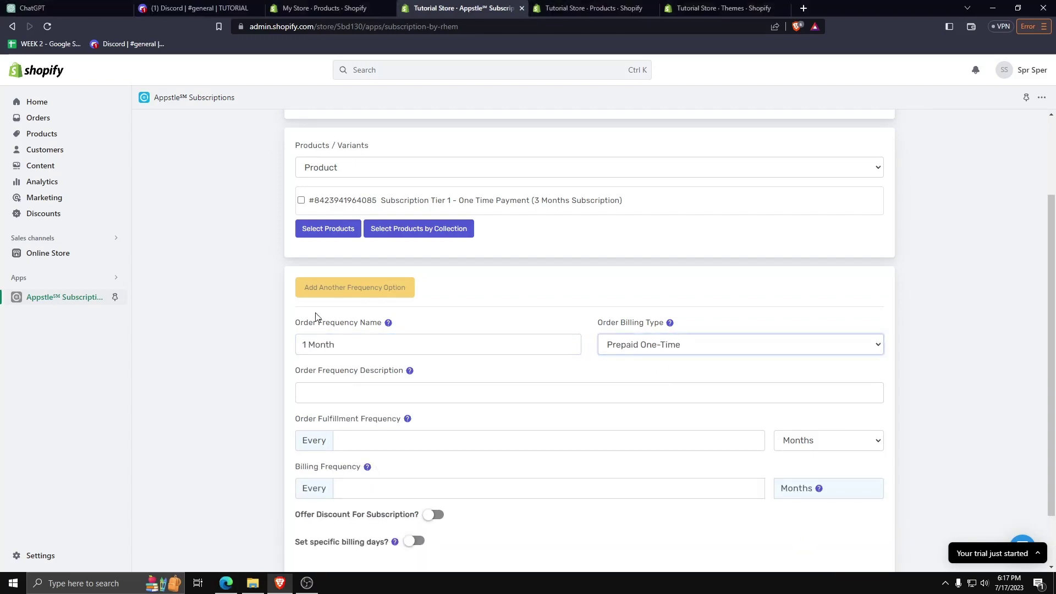
Change the order billing type to Prepaid Auto-renew and enter the order frequency description "You are gonna get new auto renewal monthly".
key("Down")
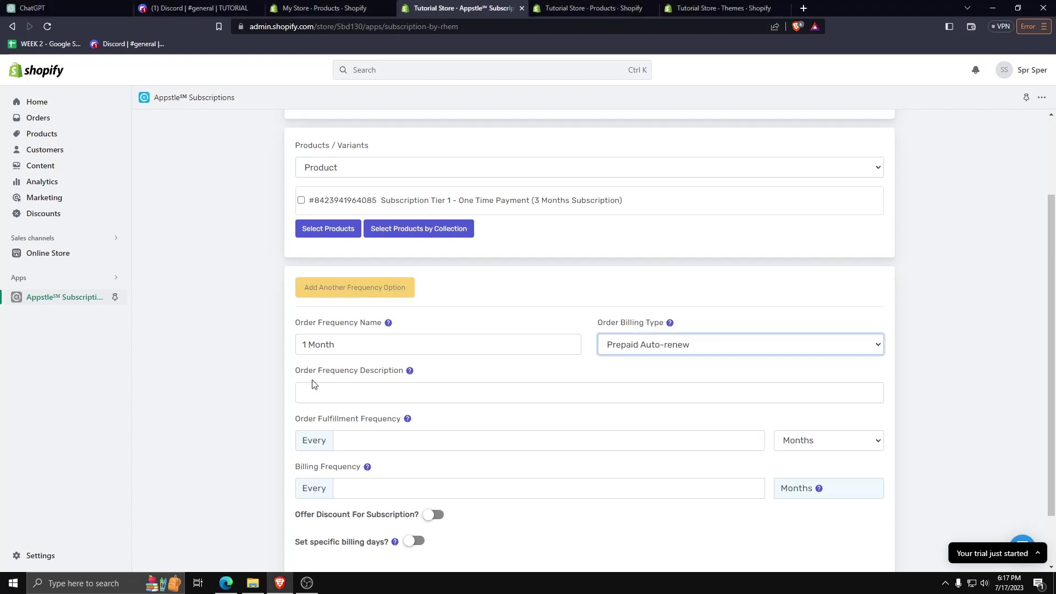
left_click(332, 387)
type("You ")
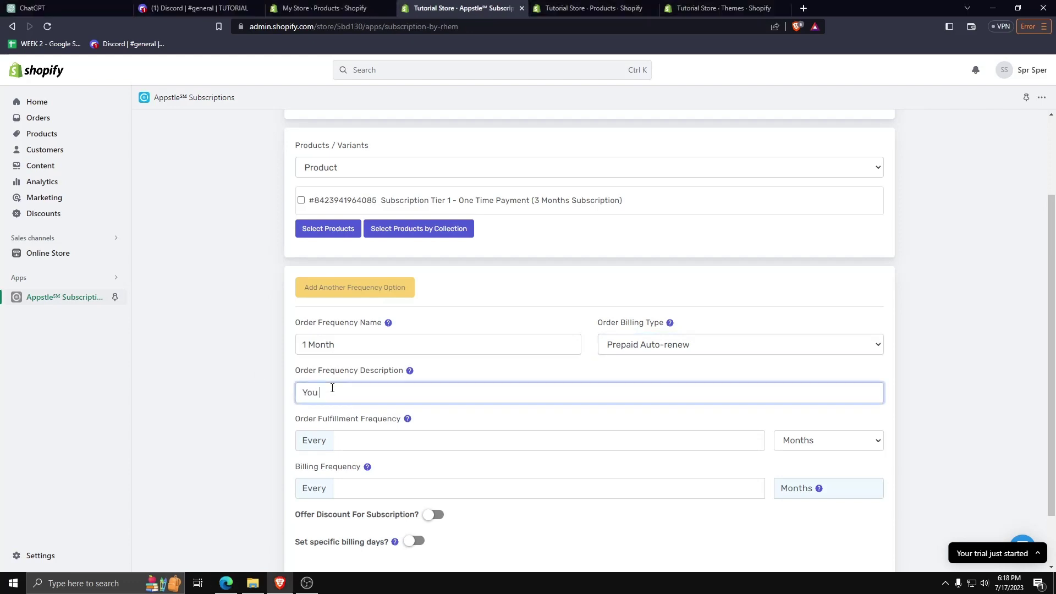
type("are gonna")
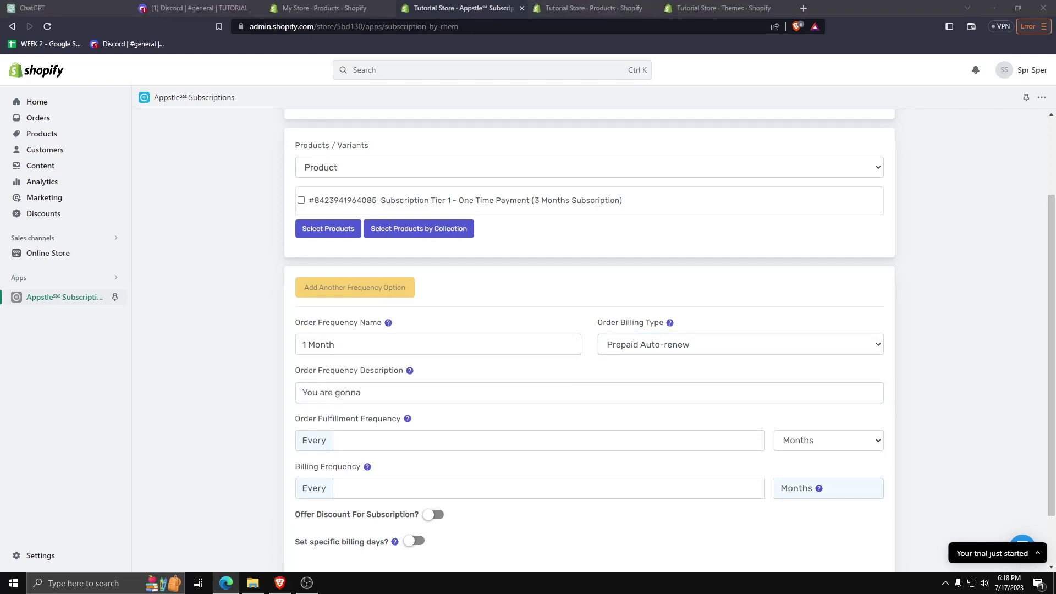
type(" get new auto renewal m")
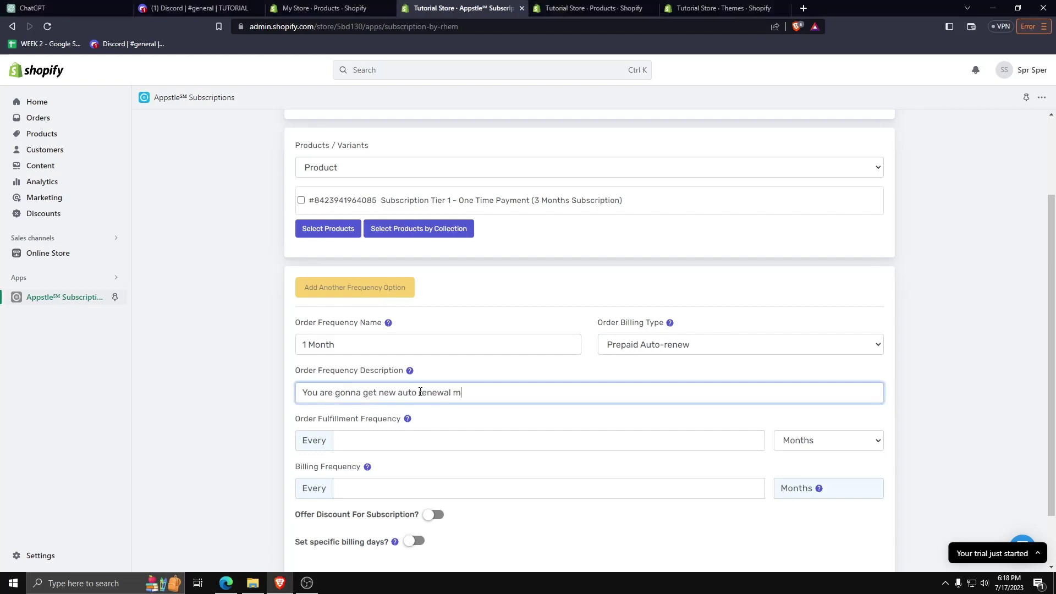
type("onthlyu")
left_click(303, 587)
Set the order fulfillment frequency to every 30 months and submit the form to create the subscription plan.
left_click(355, 389)
scroll(355, 389, "down", 1)
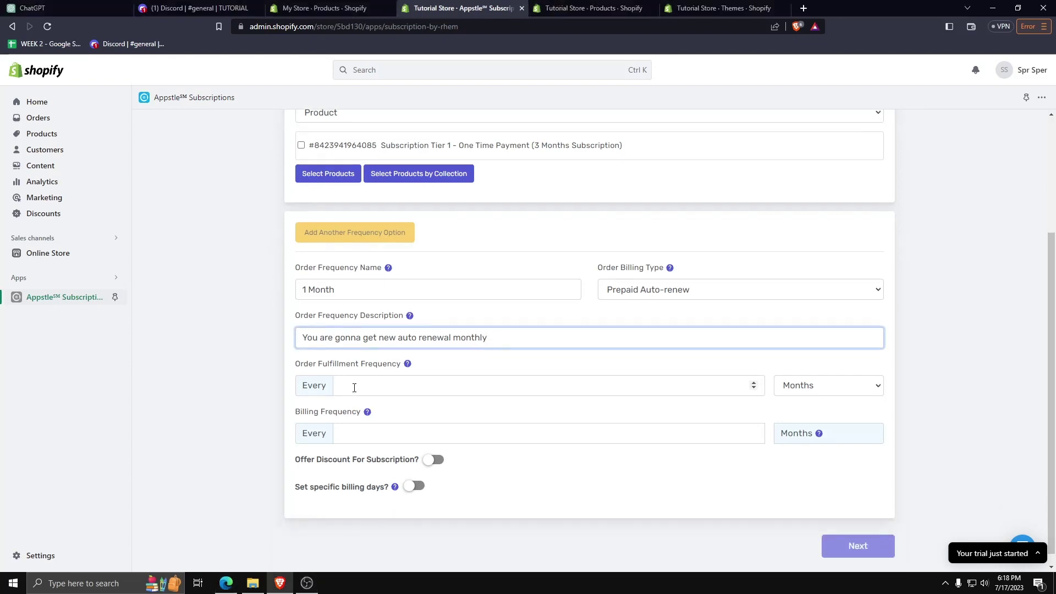
left_click(355, 389)
type("30")
key("alt+Tab")
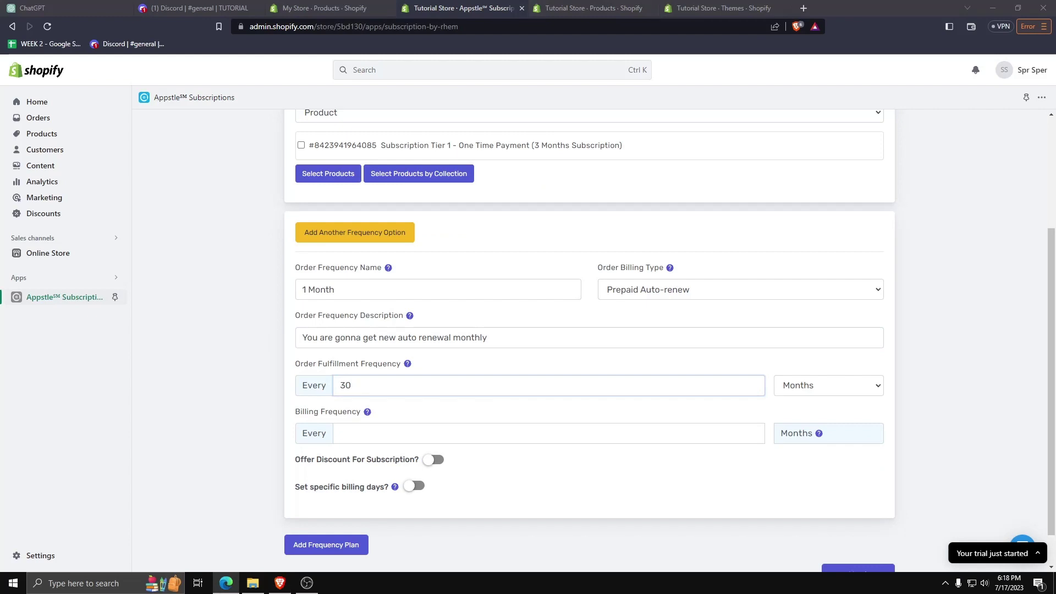
scroll(857, 535, "down", 1)
left_click(857, 536)
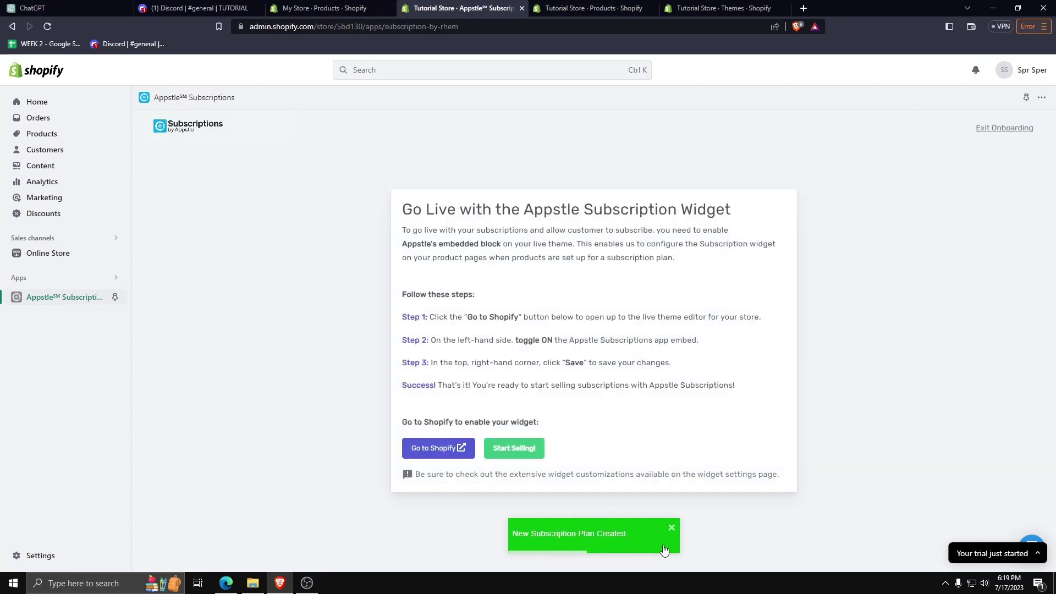
Show the Dawn theme's app embeds in the theme editor and expand the Appstle Subscriptions embed.
key("alt+Tab")
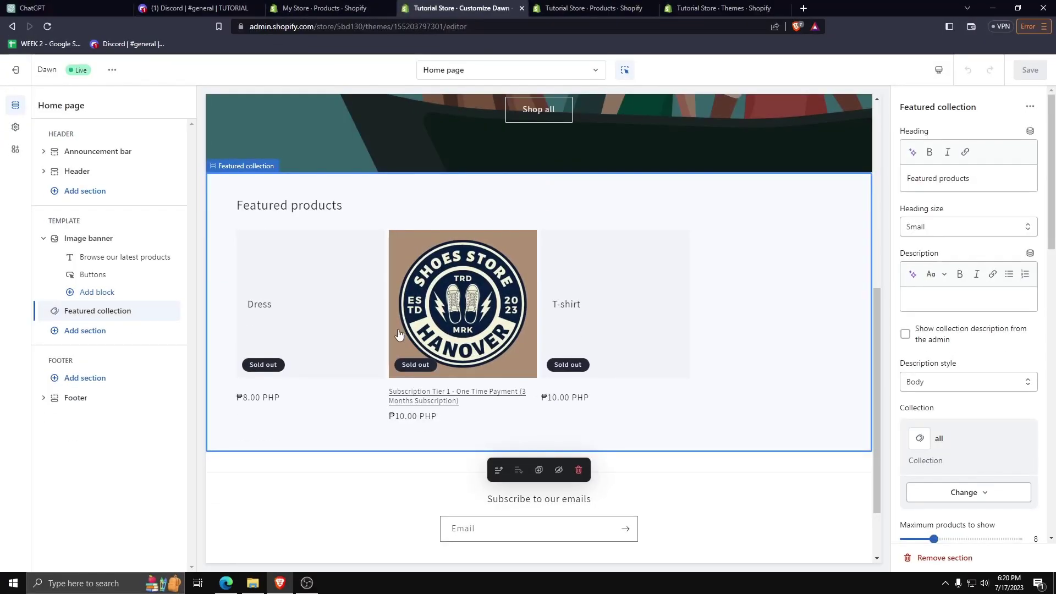
left_click(16, 150)
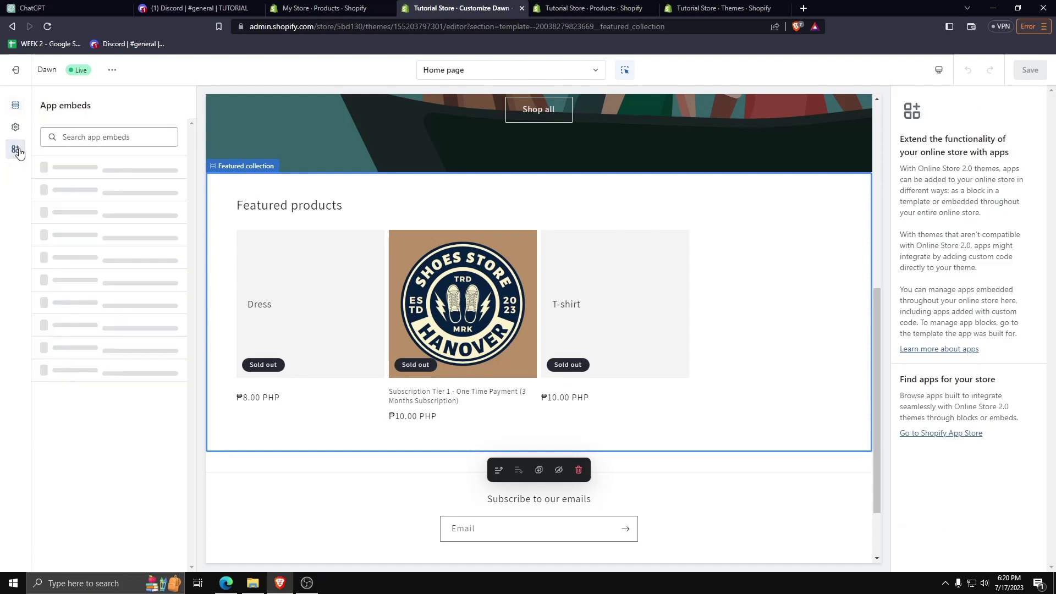
left_click(110, 177)
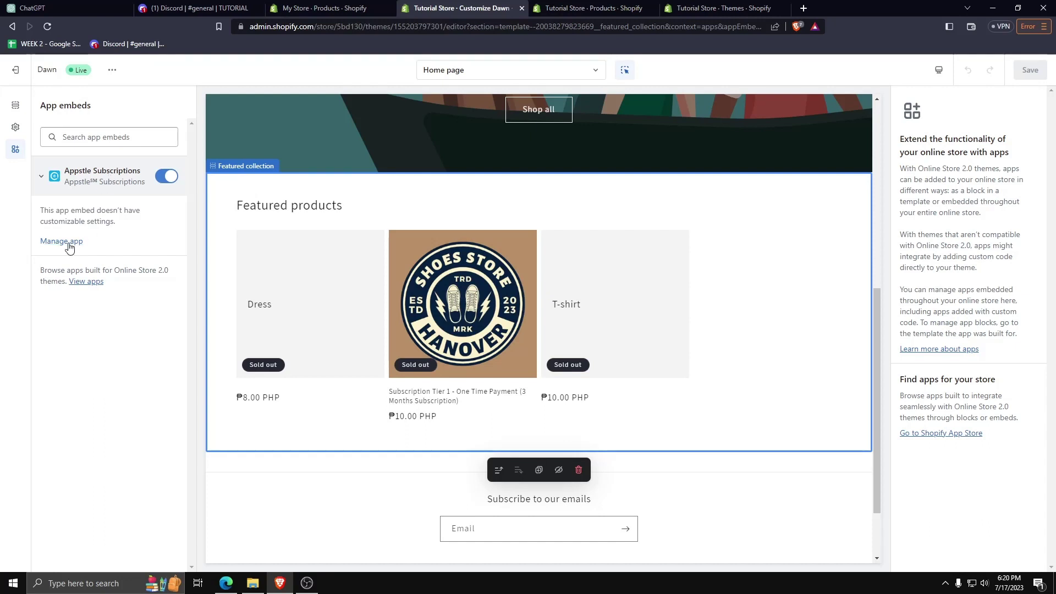
left_click(50, 184)
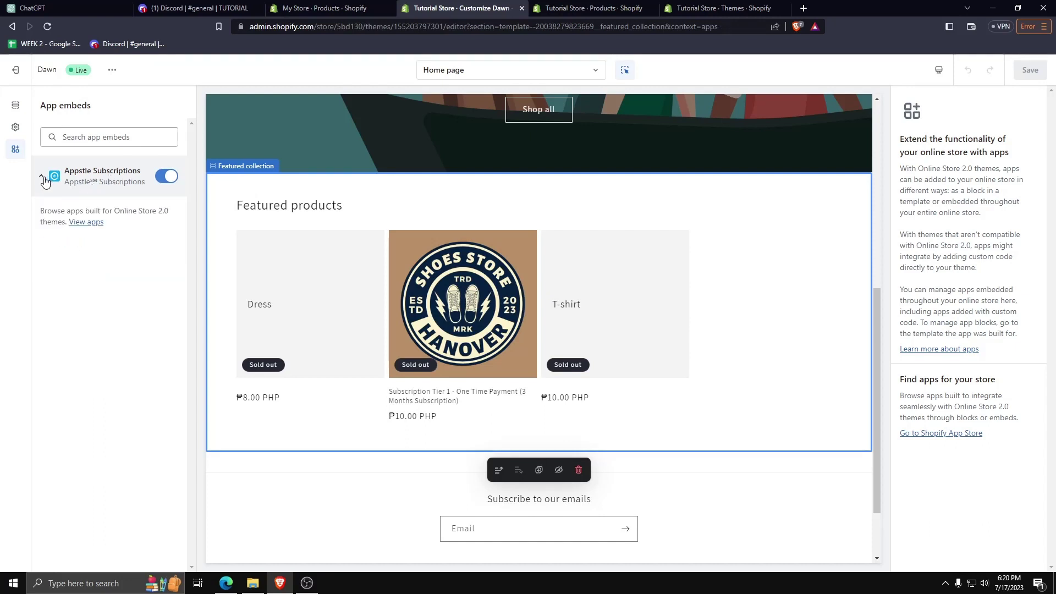
left_click(56, 187)
Open the Appstle Subscriptions app's management page from its theme app embed.
left_click(88, 282)
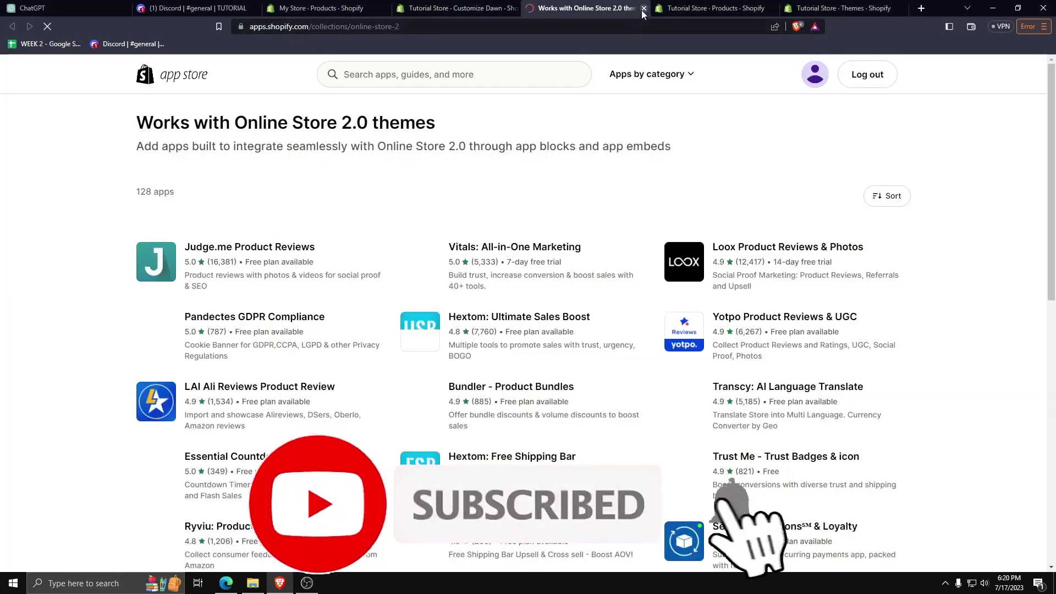
left_click(642, 9)
left_click(71, 240)
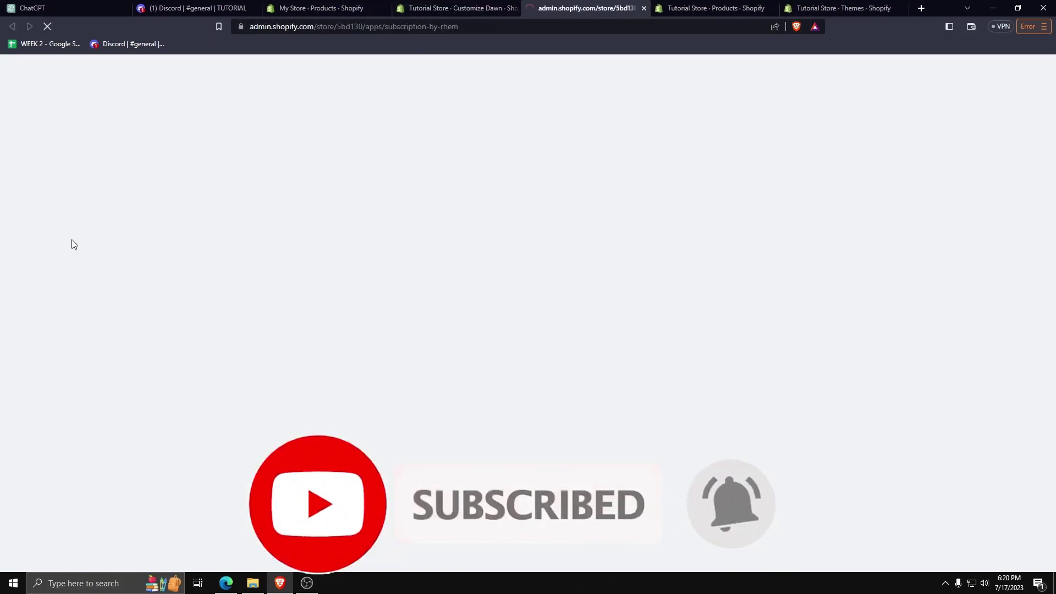